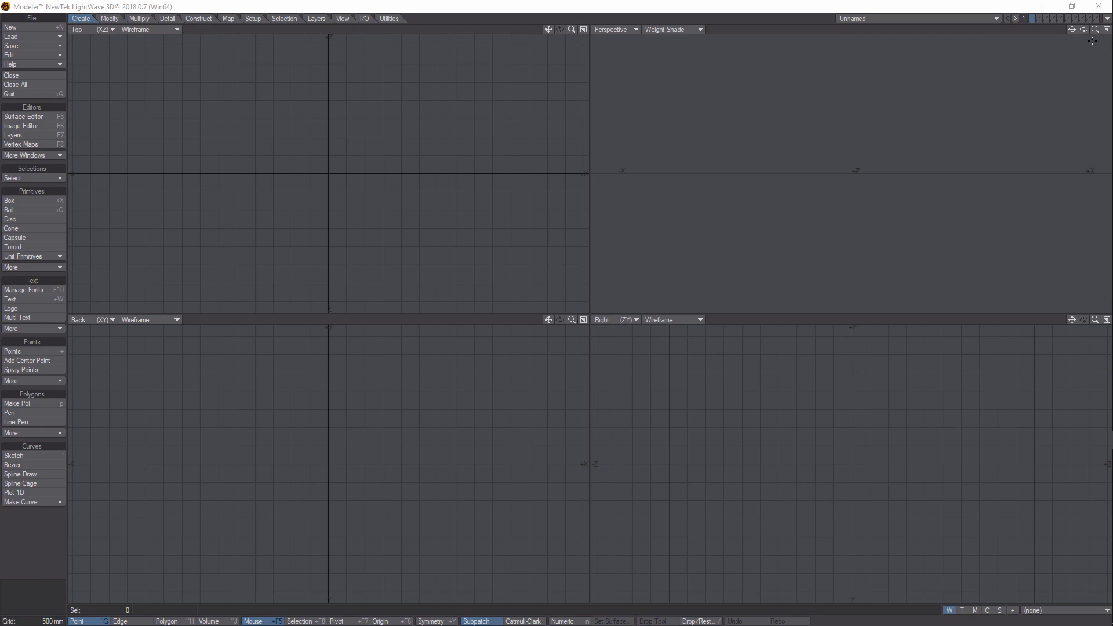
- Tilt the empty Perspective view to look down onto the ground grid at an angle
left_click_drag(1084, 30, 1059, 65)
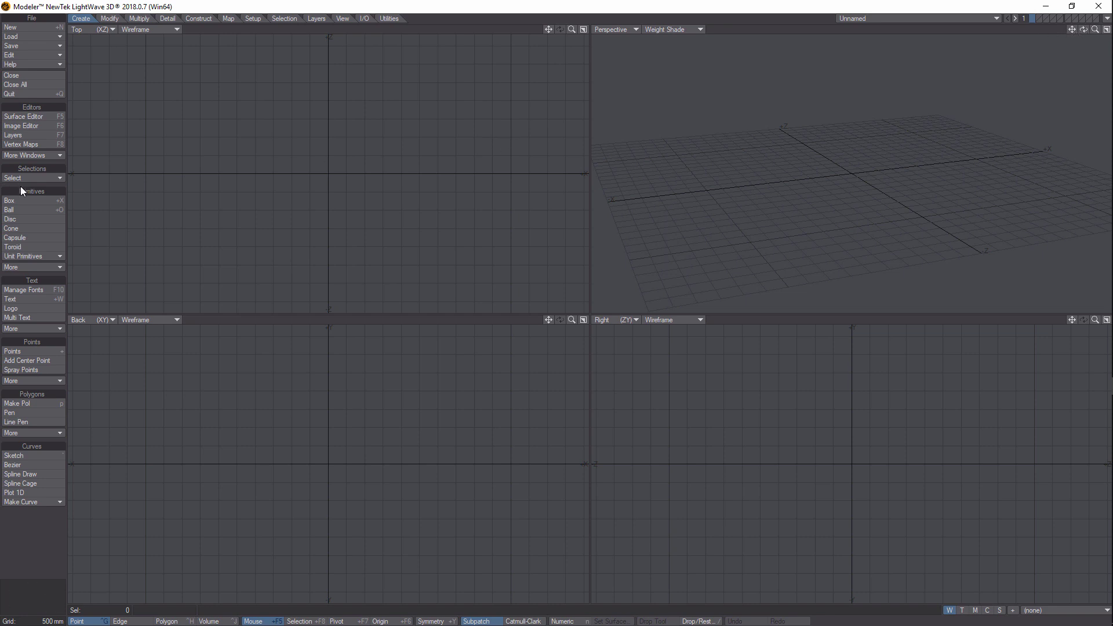
- Draw a box in Top view and set it to 5 m width, 5 m depth and 100 mm height
left_click(42, 202)
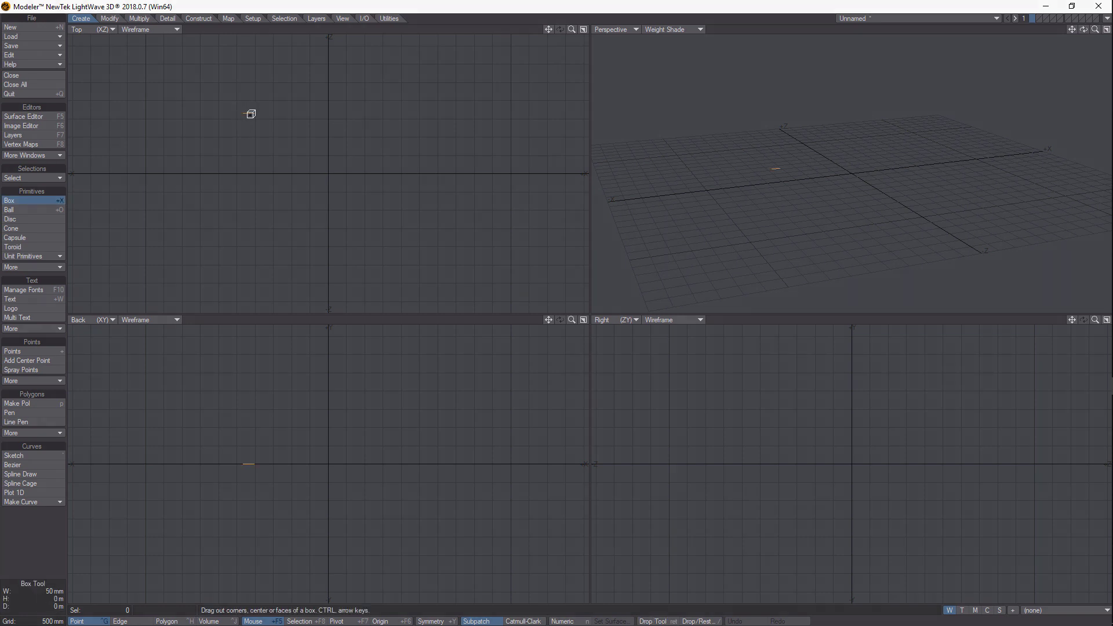
left_click_drag(248, 113, 398, 243)
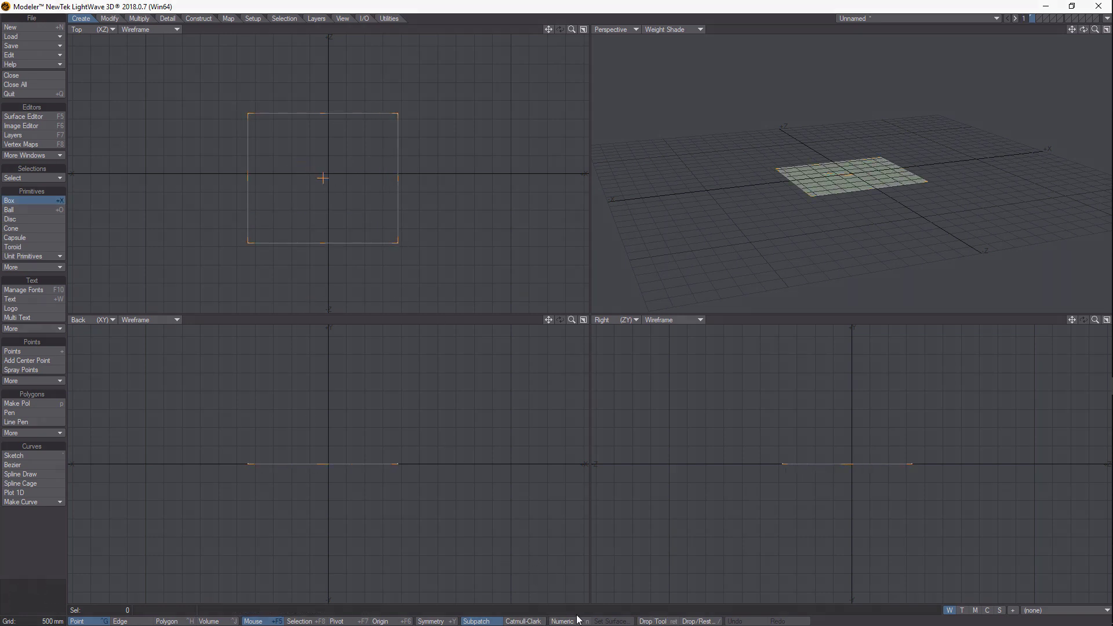
key("n")
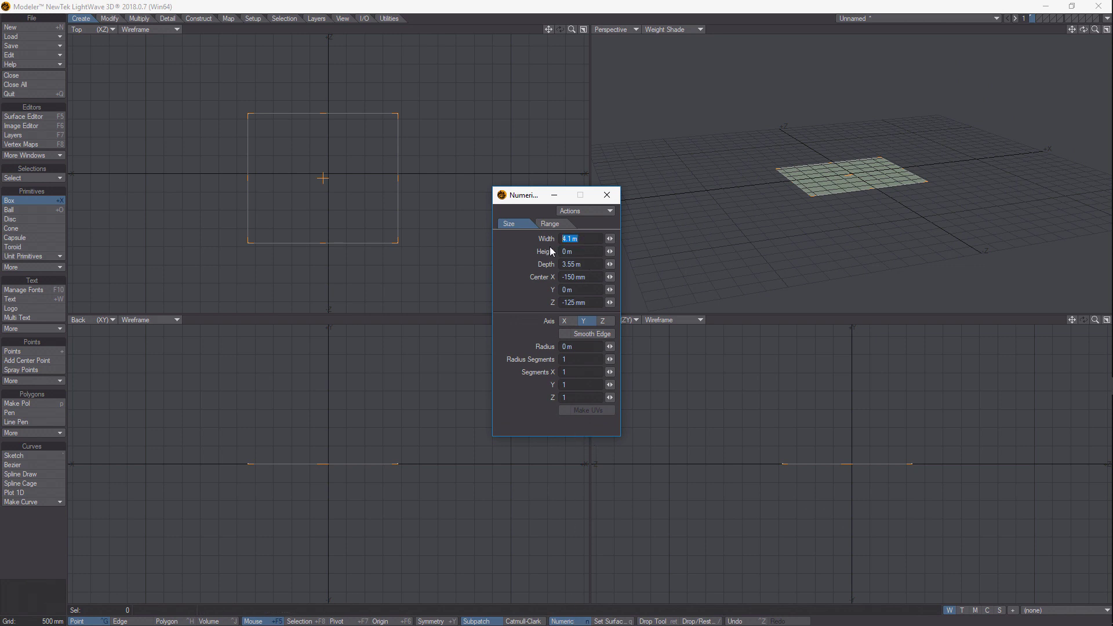
type("5")
key("Tab")
type("5")
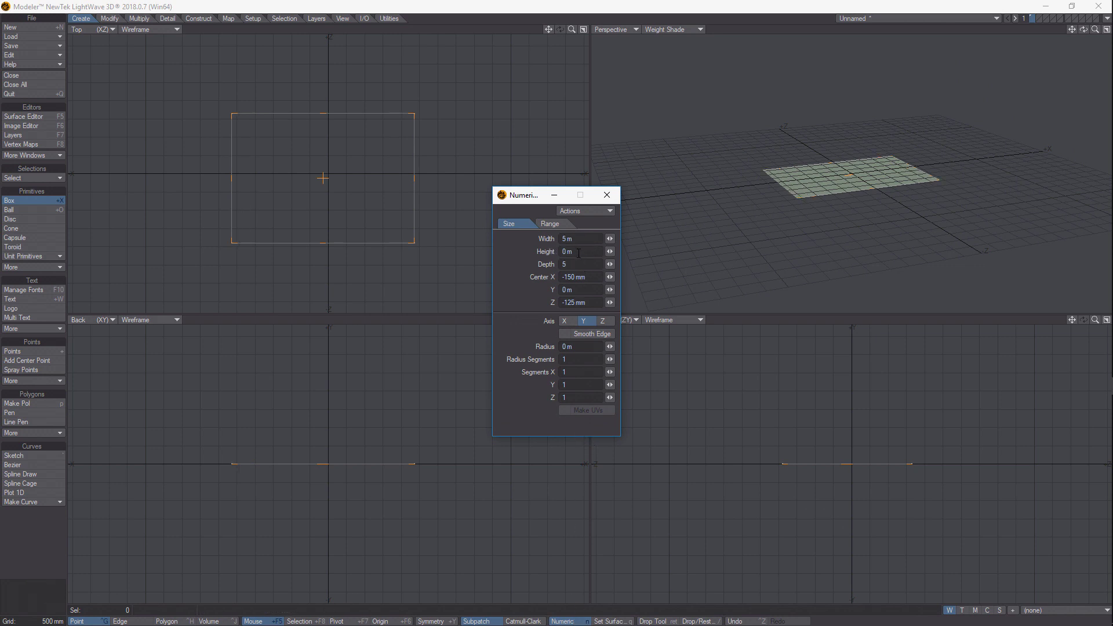
left_click(578, 254)
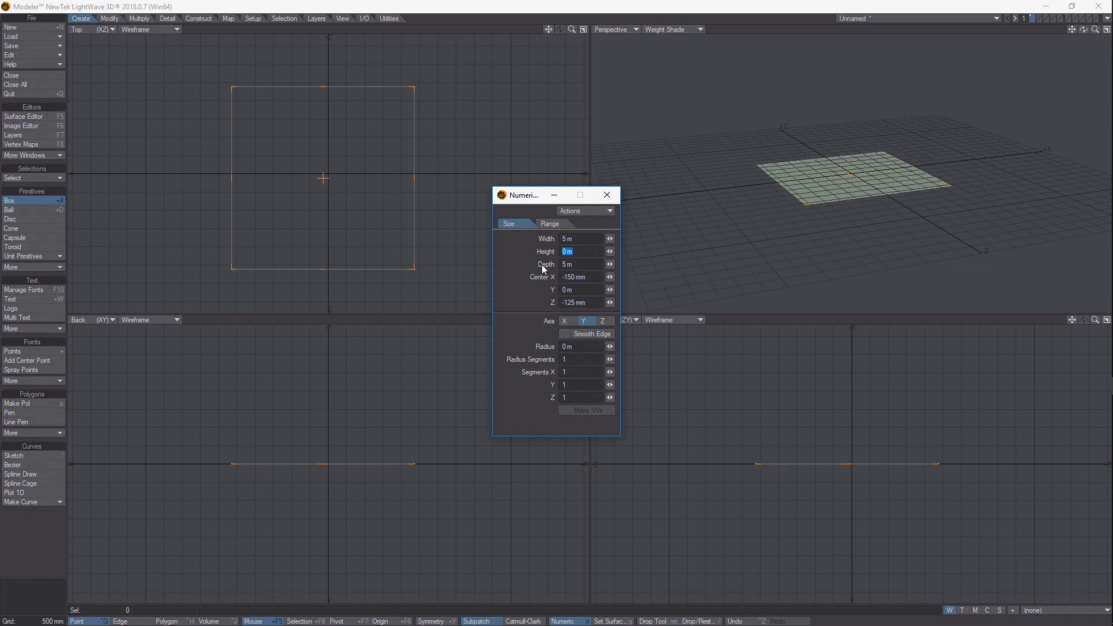
type("100mm")
key("Return")
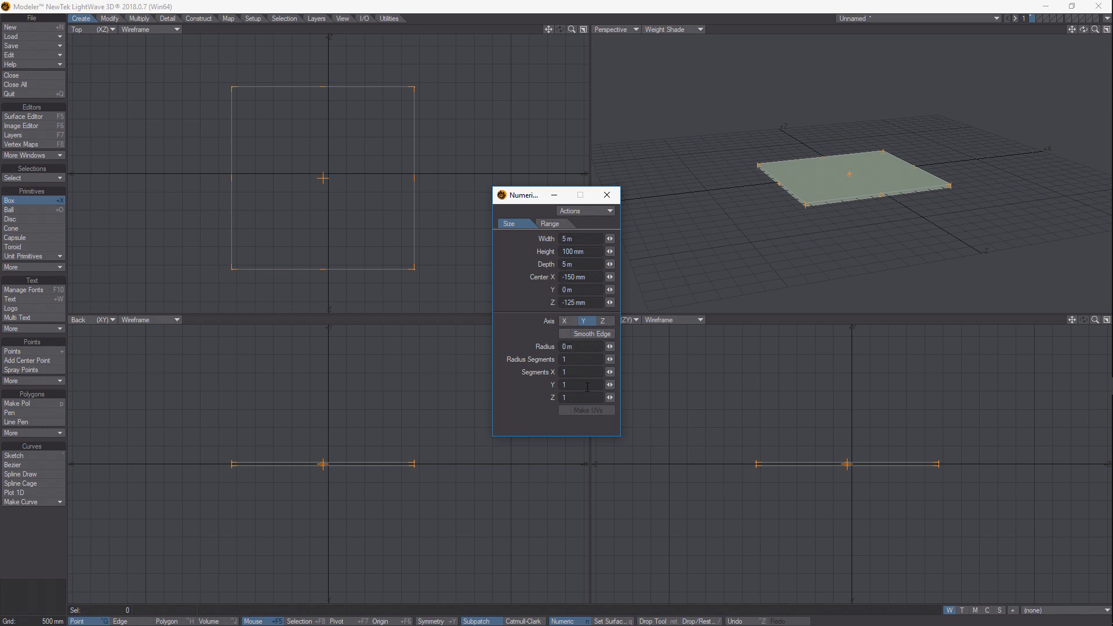
- Subdivide the box into 50 by 2 by 50 segments and stretch it wider to 9.15 m
double_click(573, 373)
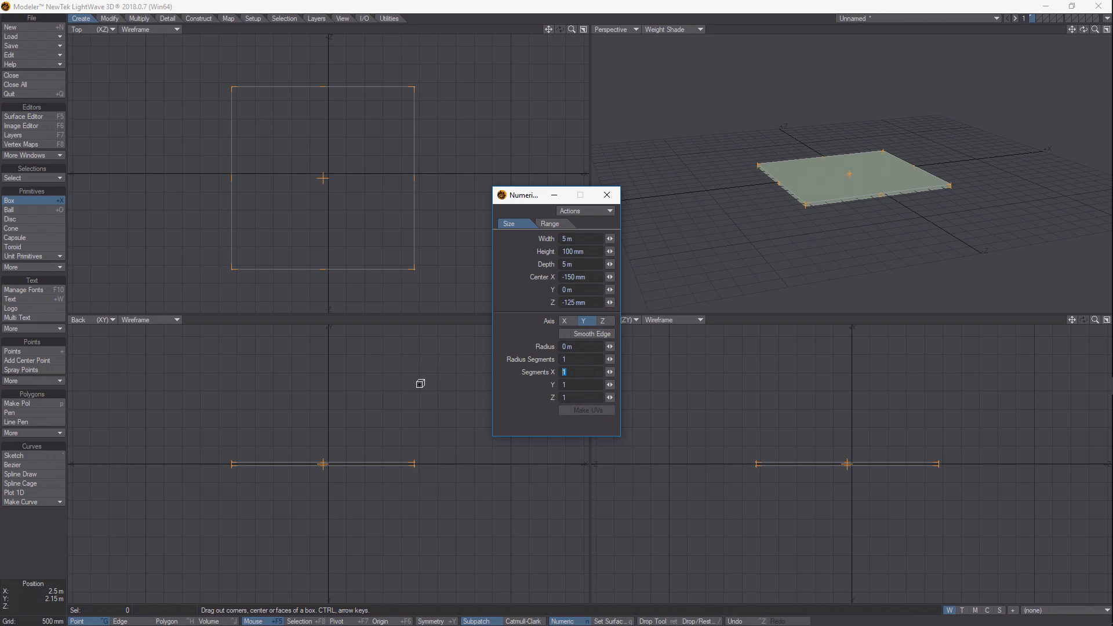
type("50")
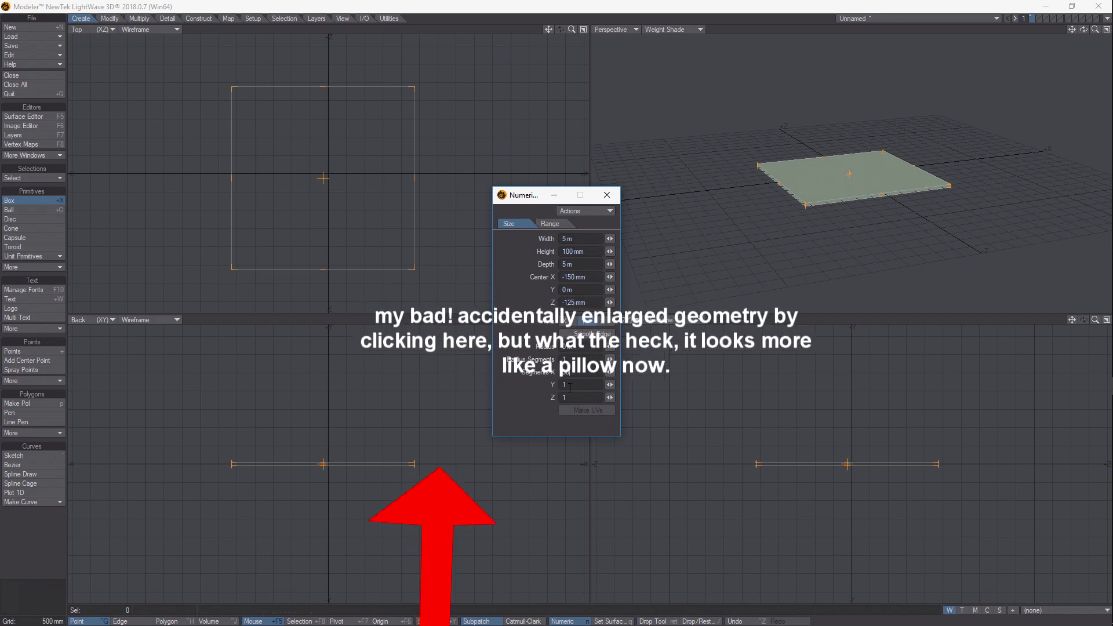
key("Tab")
key("Tab")
type("50")
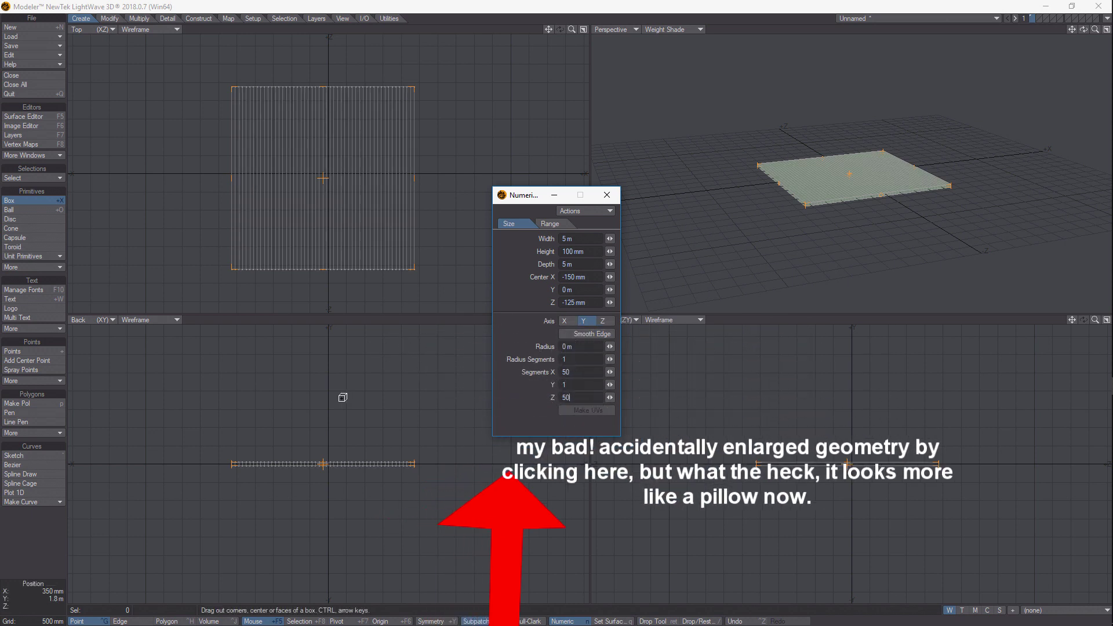
left_click_drag(414, 464, 567, 460)
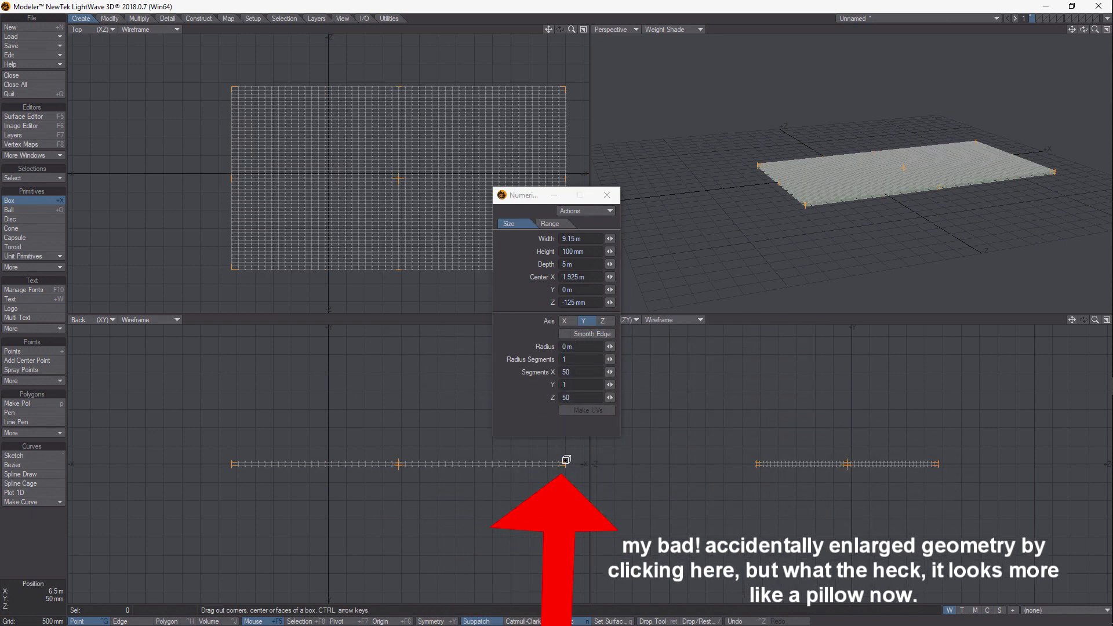
left_click(574, 386)
type("2")
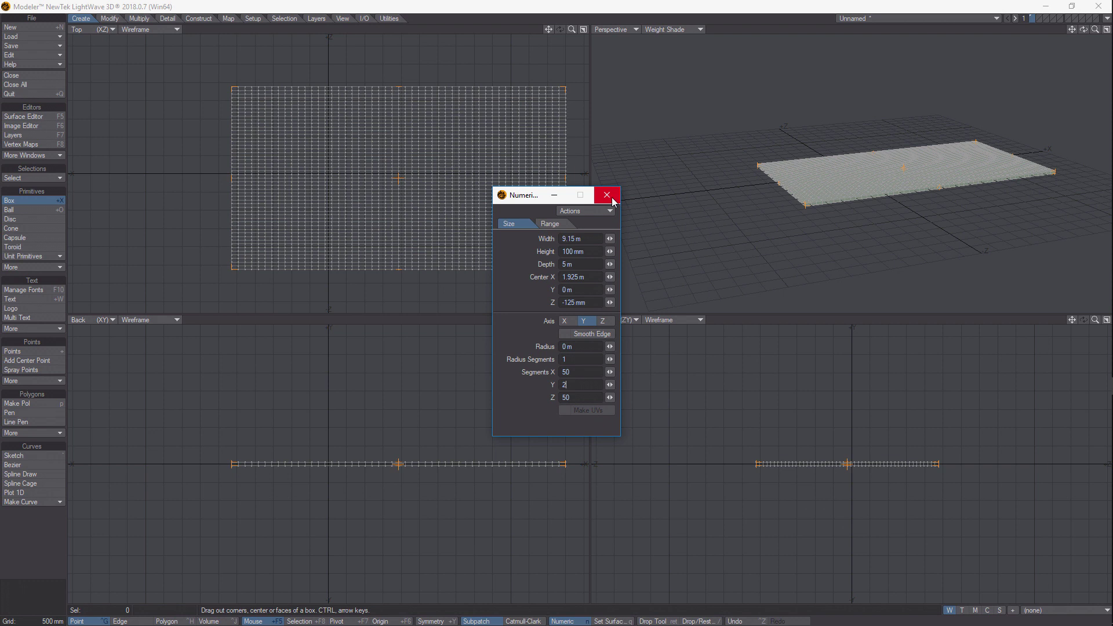
left_click(611, 197)
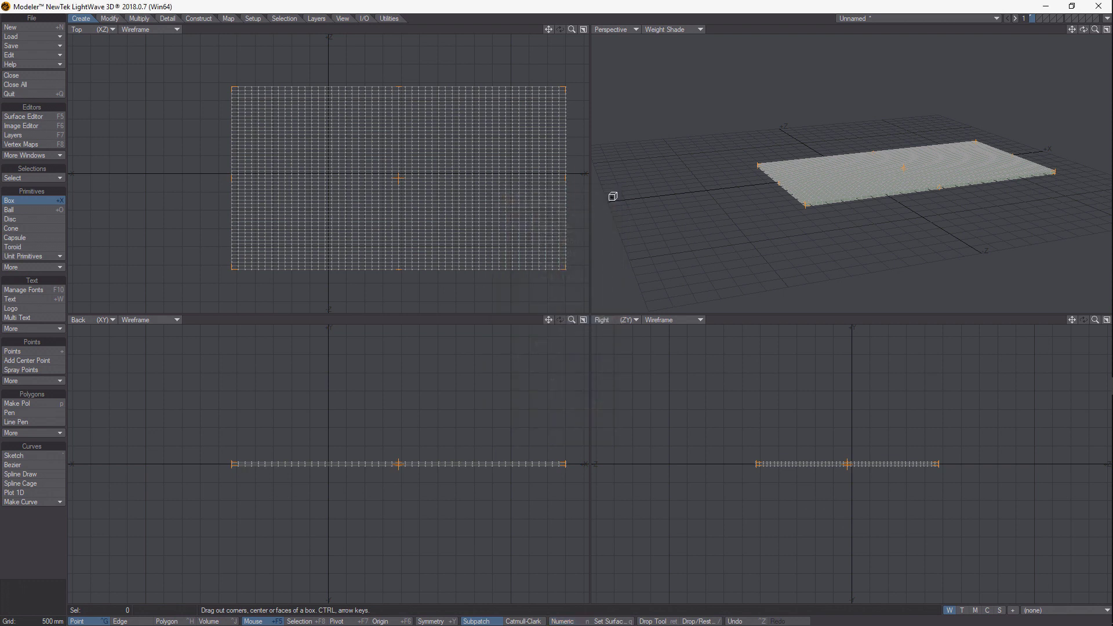
- Save the subdivided box as the object 'pillow' and send it to Layout
key("Return")
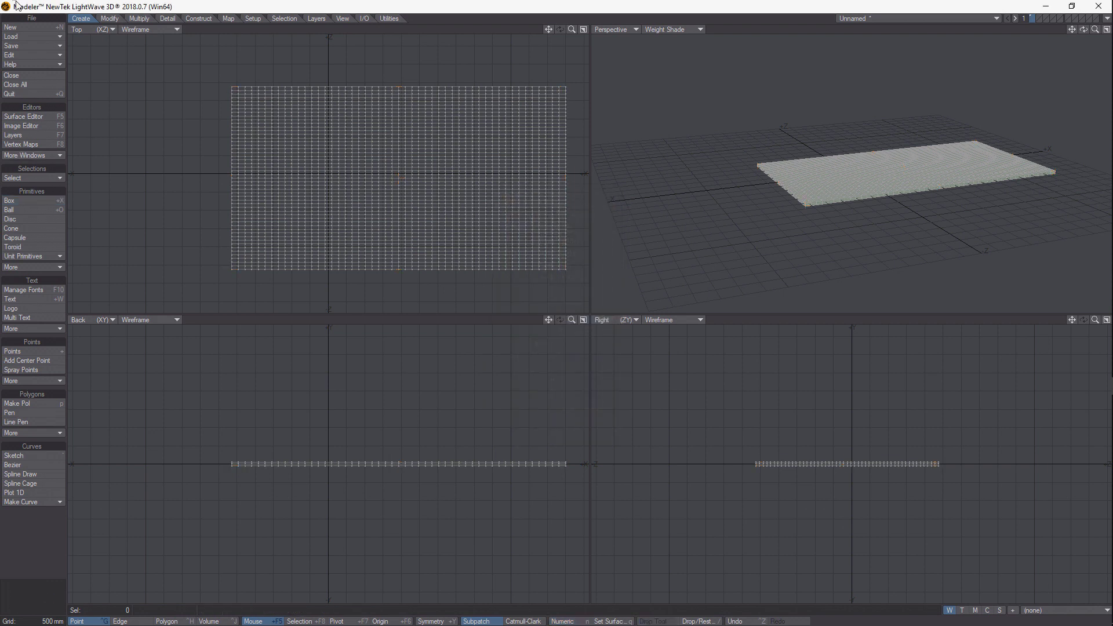
left_click(45, 50)
left_click(45, 50)
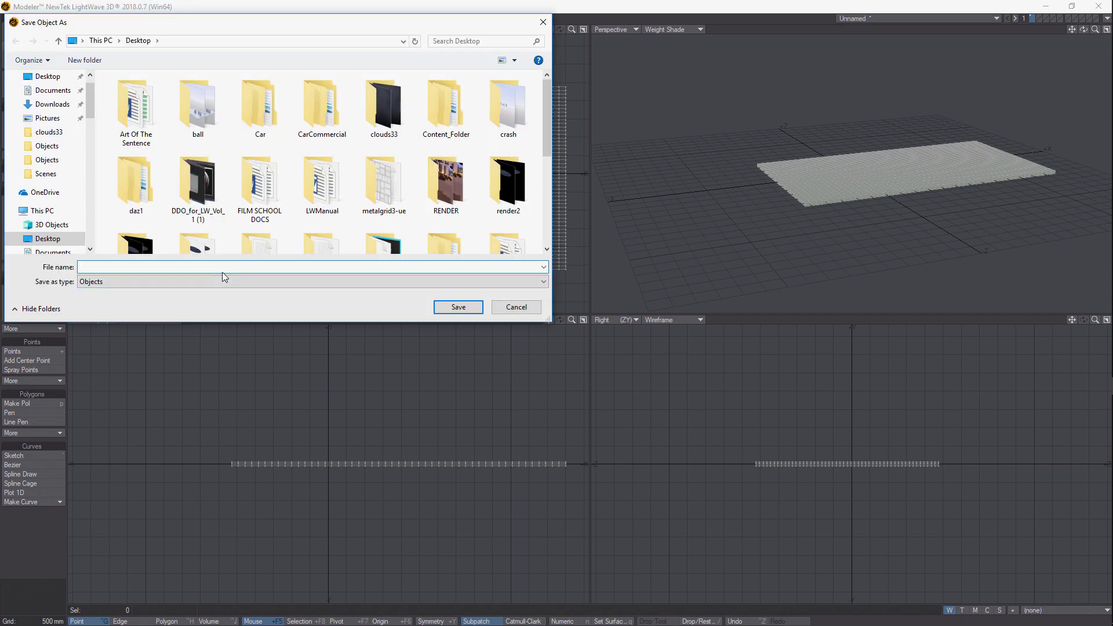
type("pillow")
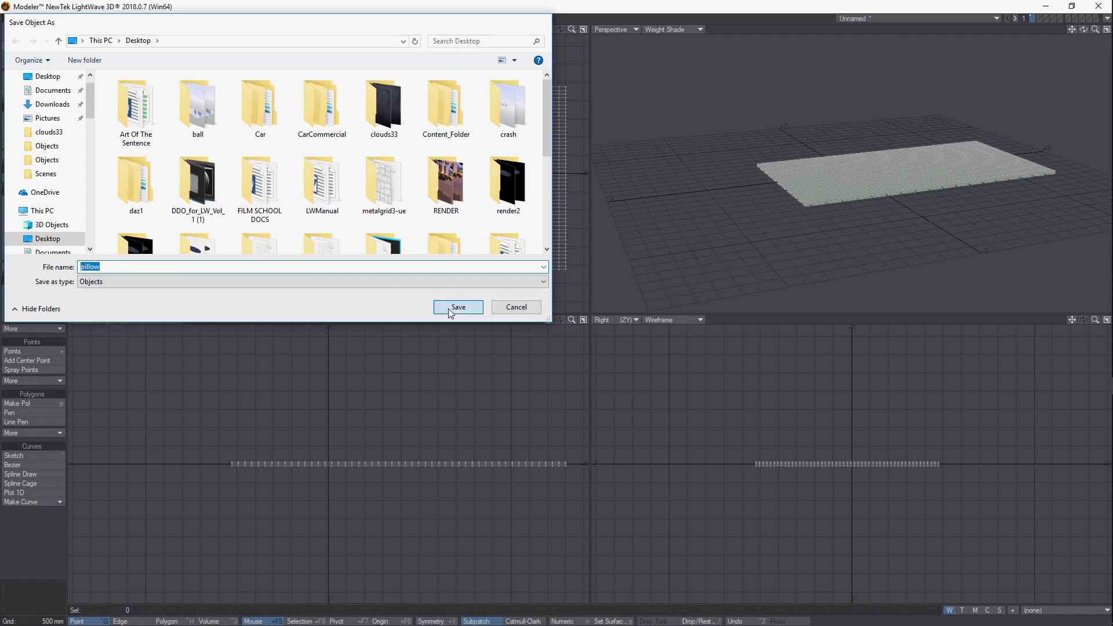
left_click(451, 308)
left_click(1107, 18)
left_click(1088, 34)
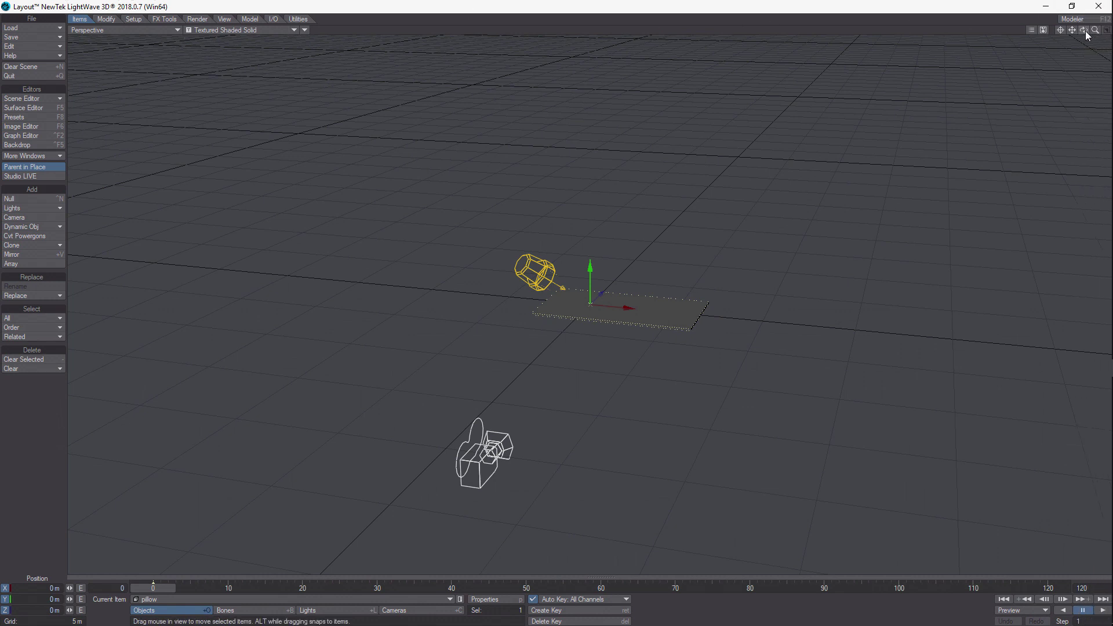
- Switch the Perspective view to Textured Shaded Solid Wireframe display and orbit around the pillow plane
left_click_drag(1095, 30, 1096, 60)
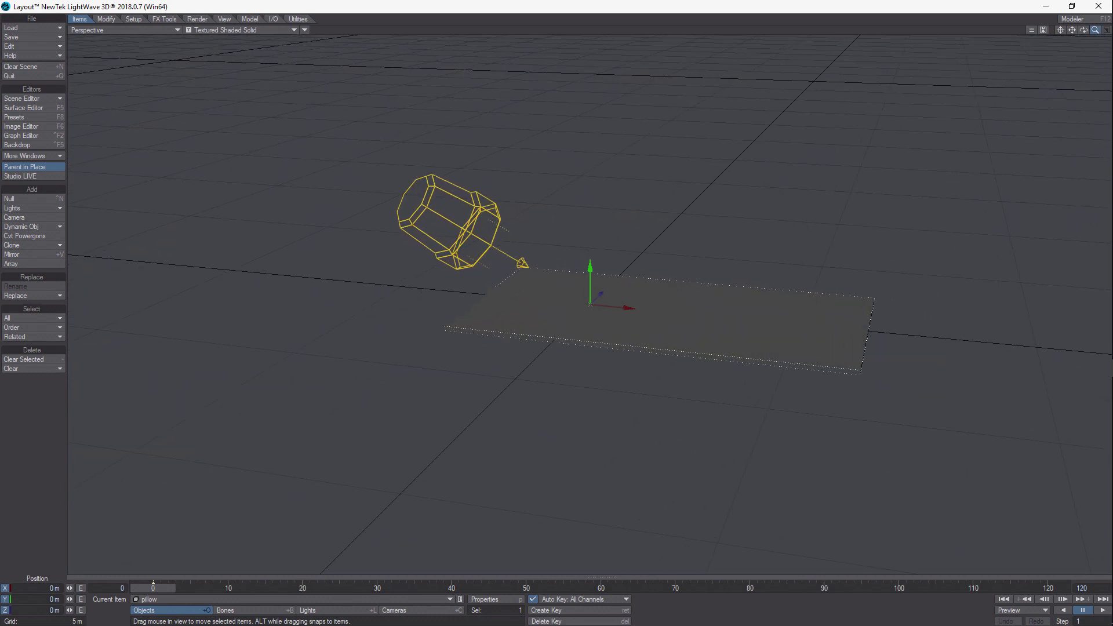
left_click(294, 30)
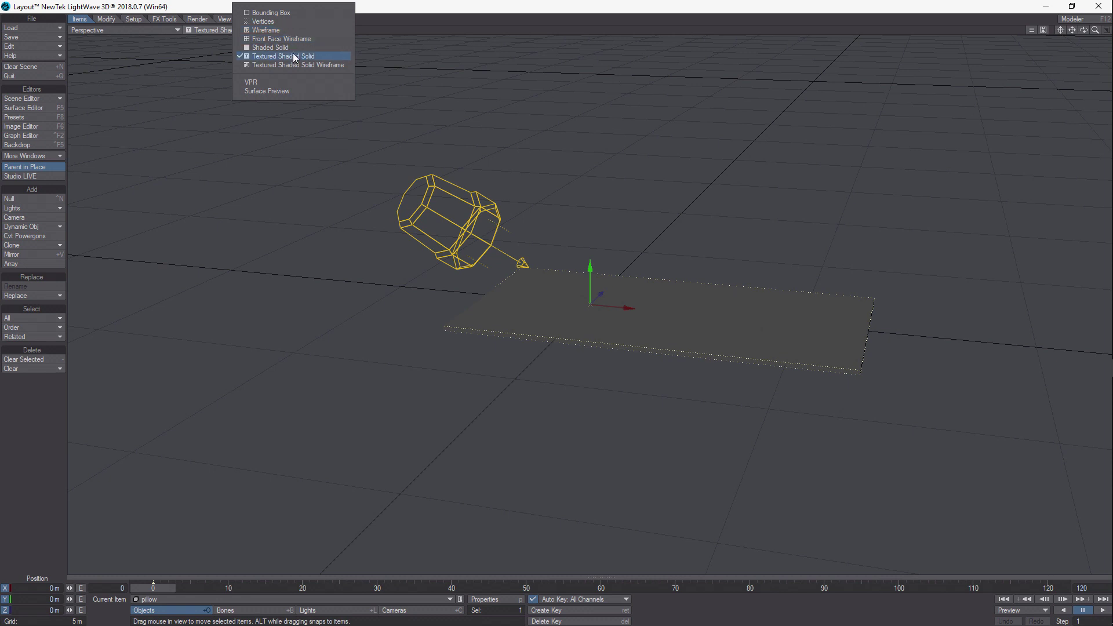
left_click(278, 31)
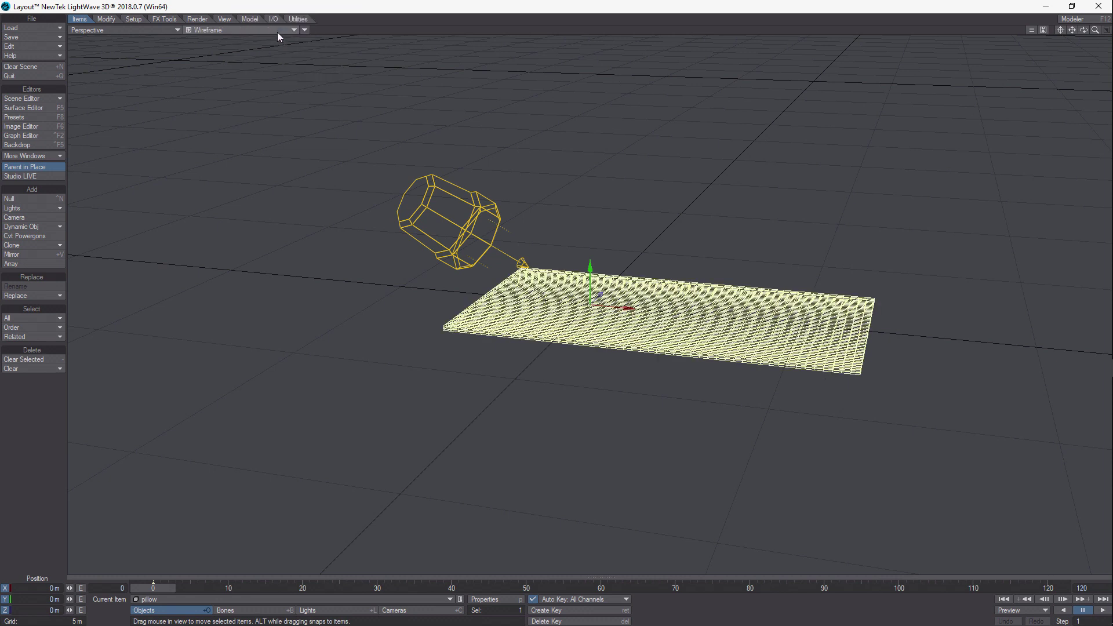
left_click(293, 30)
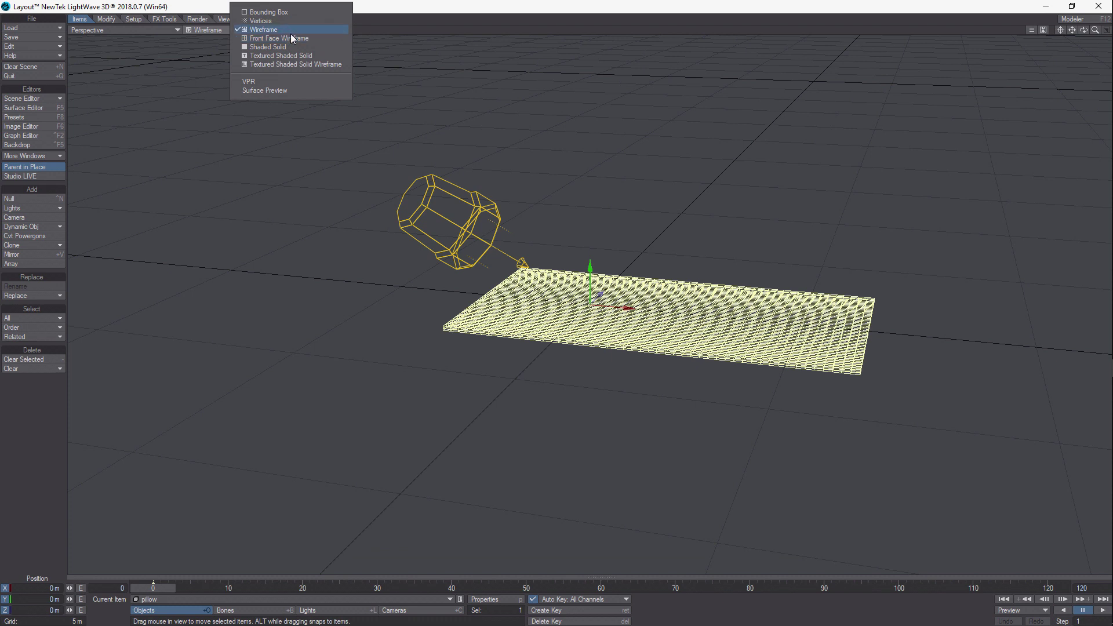
left_click(293, 64)
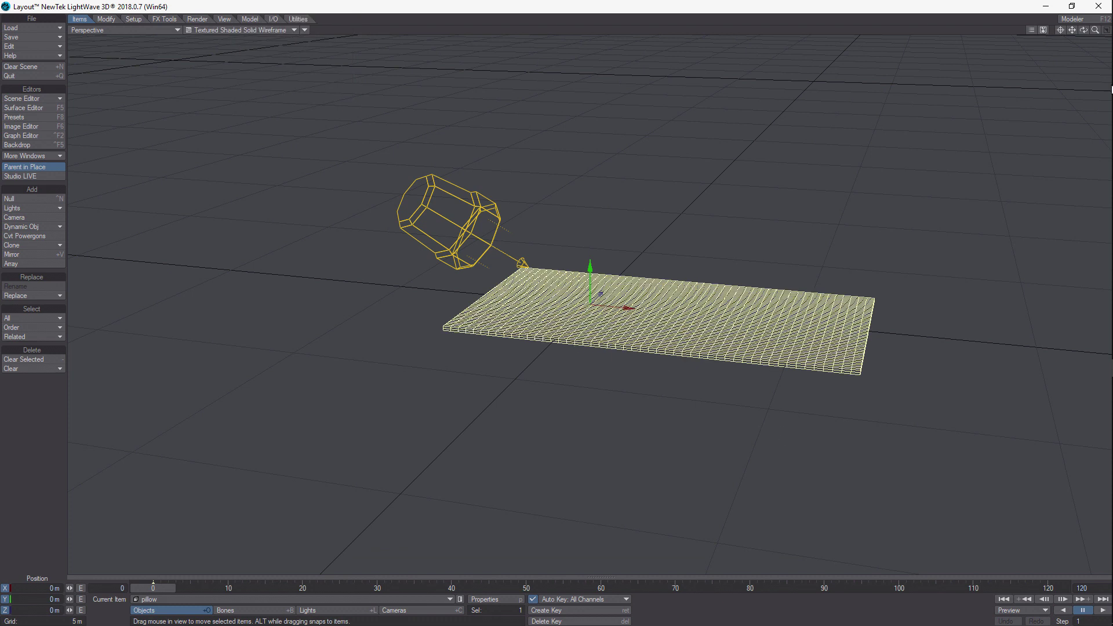
mouse_move(1084, 30)
left_mouse_down()
mouse_move(1052, 32)
mouse_move(1101, 40)
left_mouse_up()
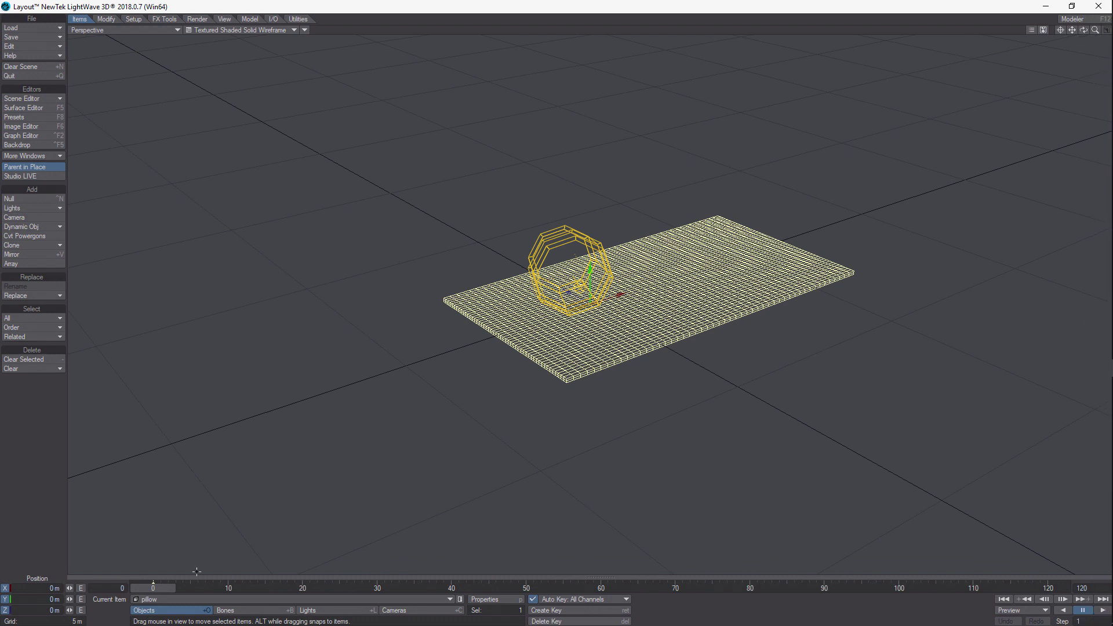
- Add a syCloth modifier to the pillow object in its properties
left_click(473, 601)
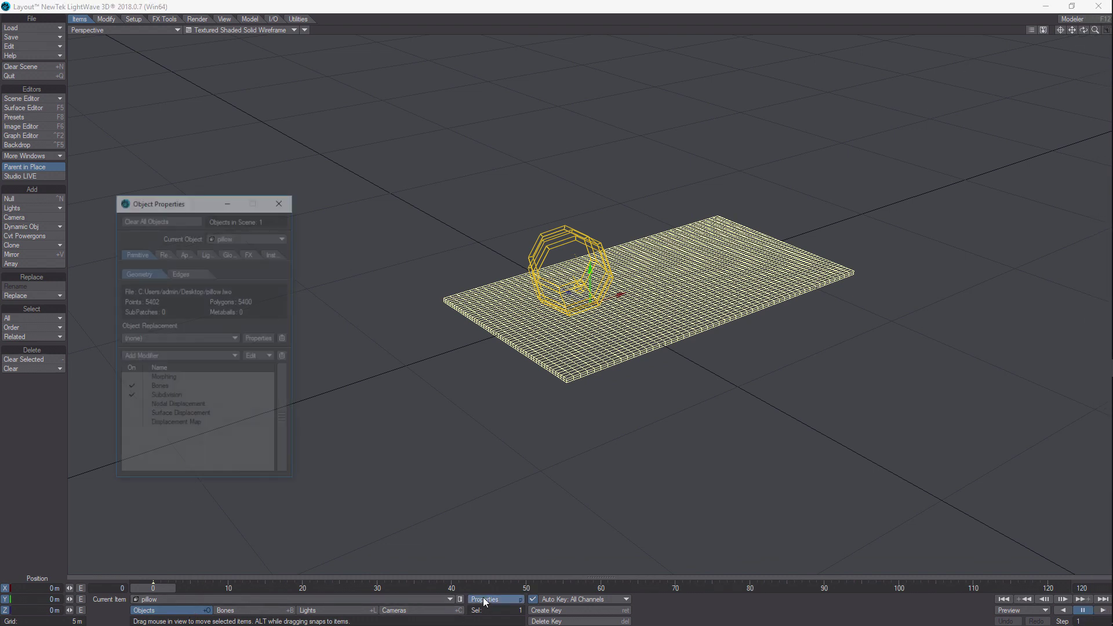
left_click(233, 356)
left_click(212, 591)
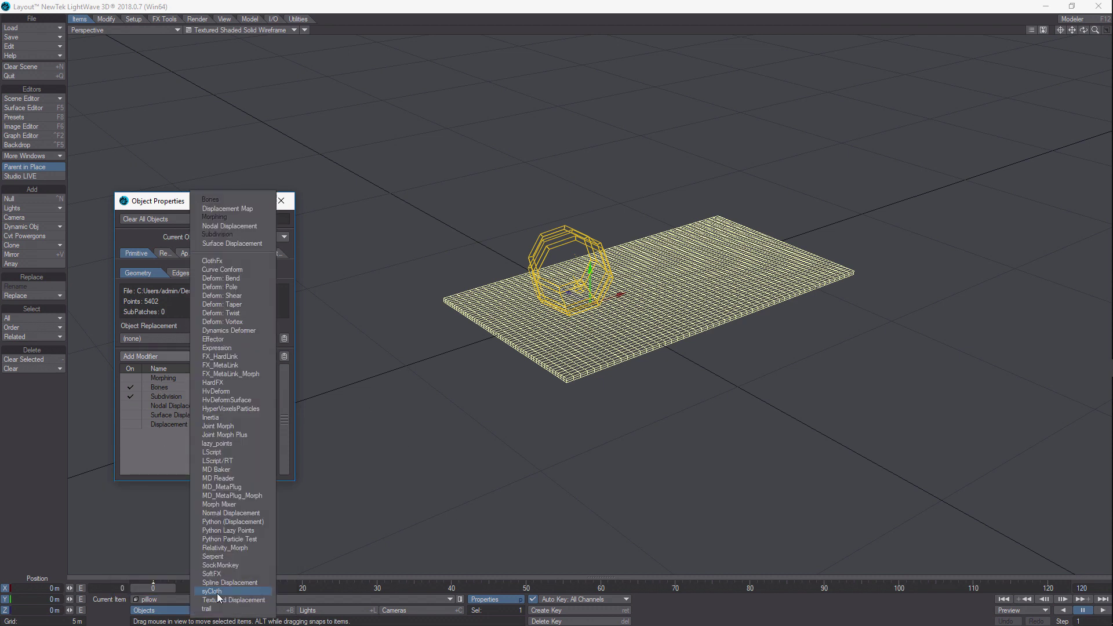
left_click(216, 593)
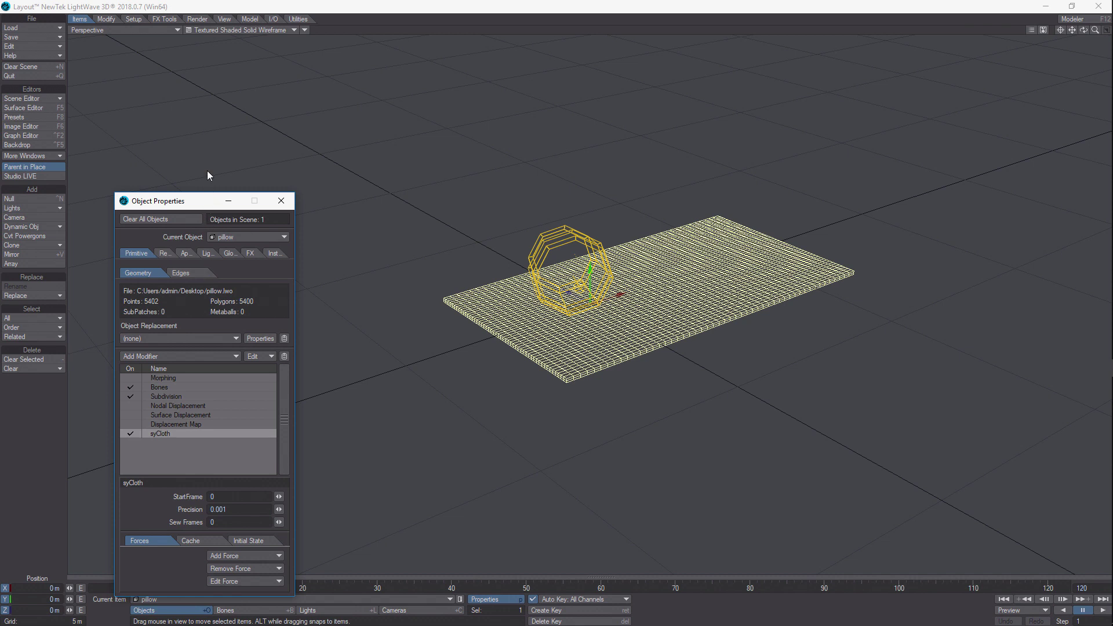
- Give the syCloth a Volume force with Pressure 5, Volume 20 and Damp 1
left_click(281, 450)
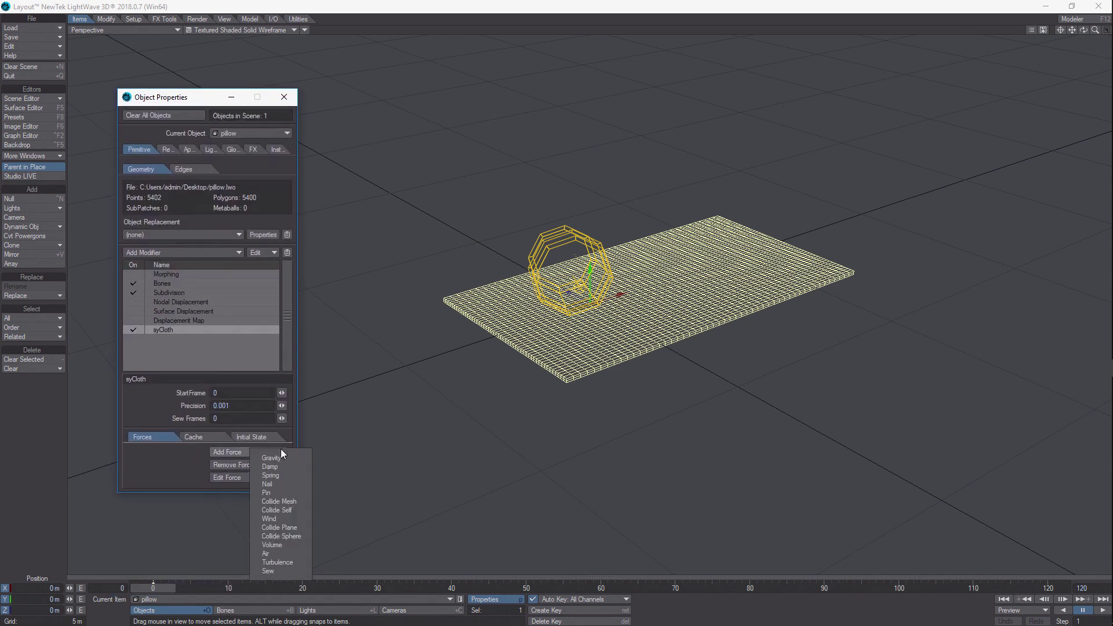
left_click(272, 545)
key("Tab")
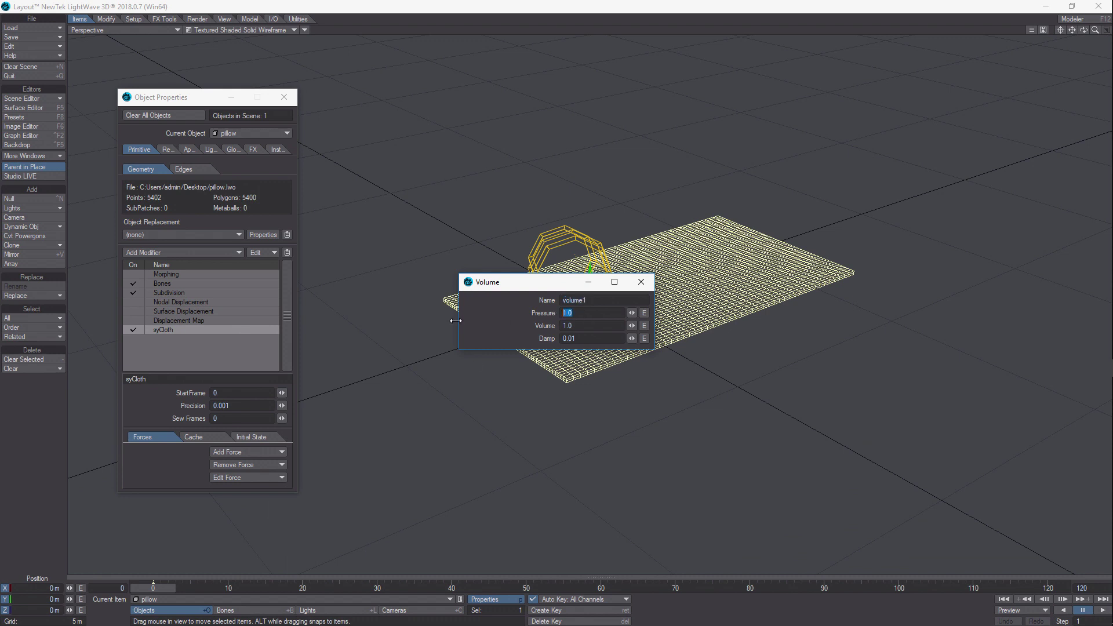
type("5")
key("Tab")
type("20")
key("Tab")
type("1")
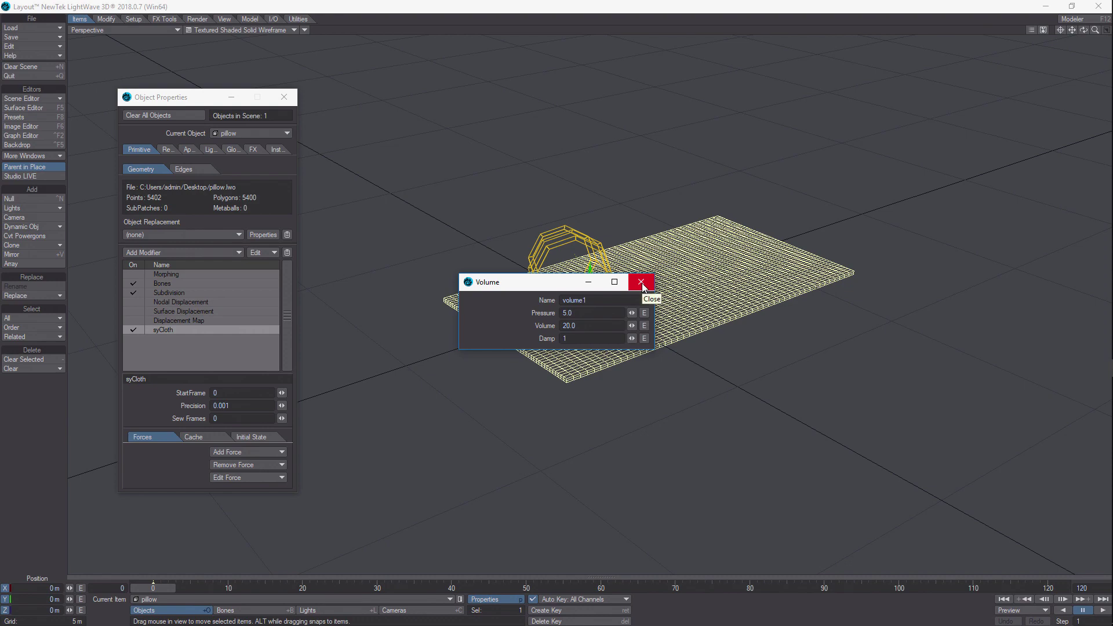
left_click(641, 283)
left_click(284, 96)
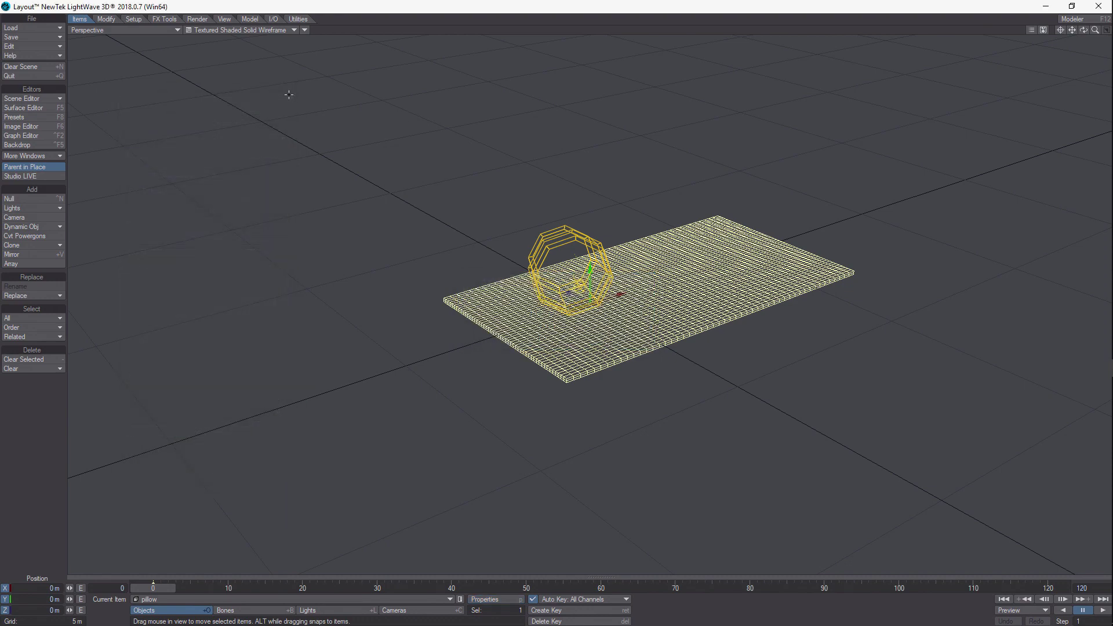
- Run the cloth simulation and pause at frame 97 once the plane has inflated into a pillow
left_click(1103, 612)
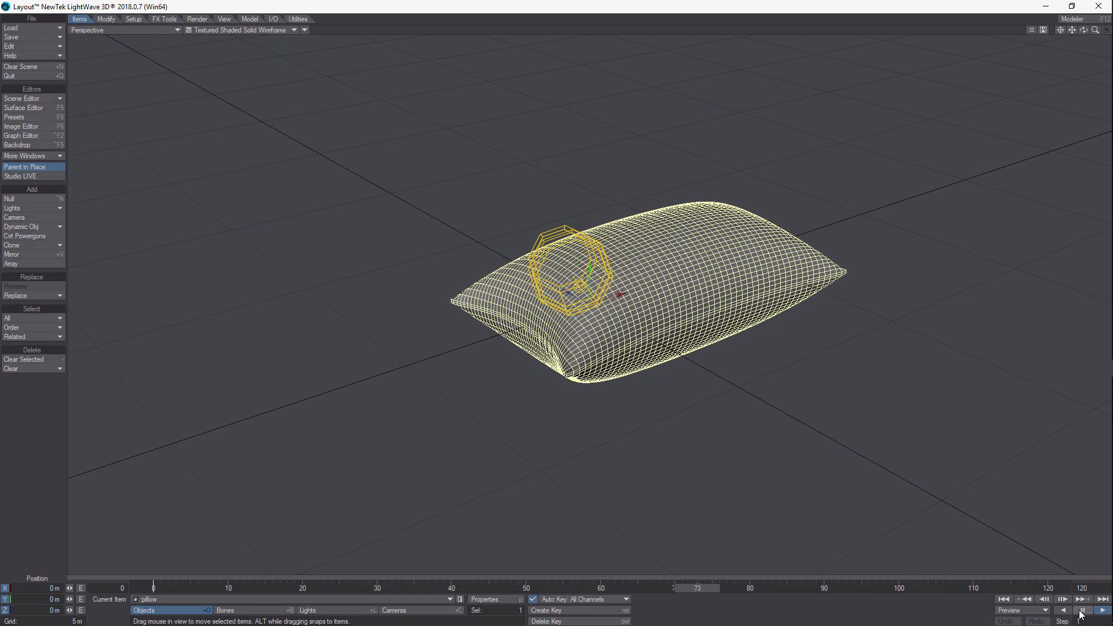
left_click(1082, 611)
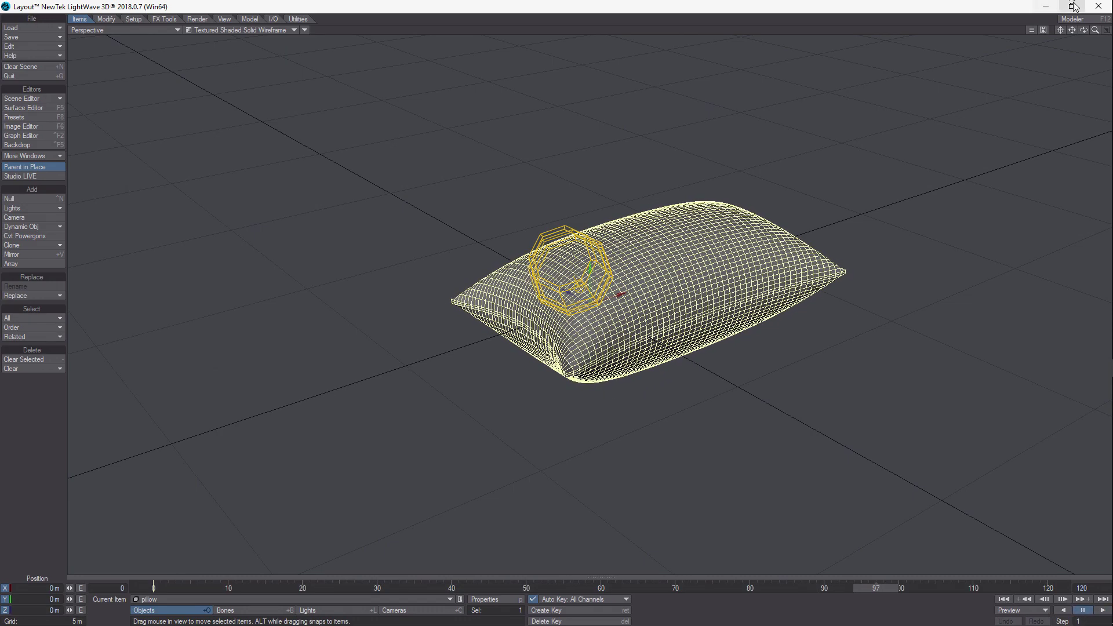
mouse_move(1083, 29)
left_mouse_down()
mouse_move(1105, 40)
mouse_move(1109, 26)
mouse_move(1099, 32)
left_mouse_up()
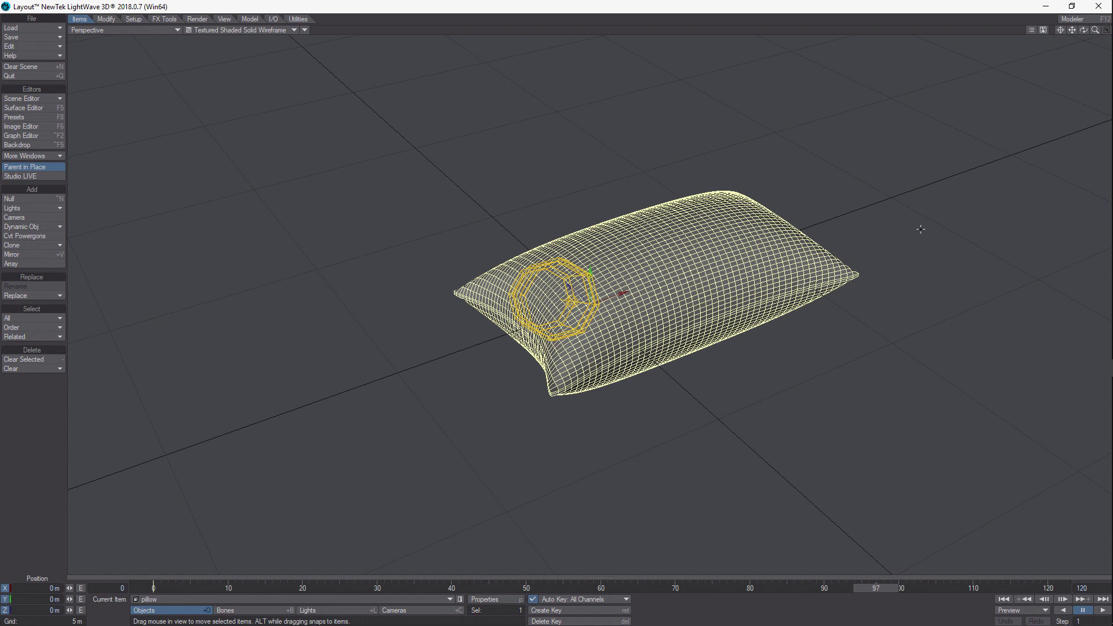
left_click(55, 38)
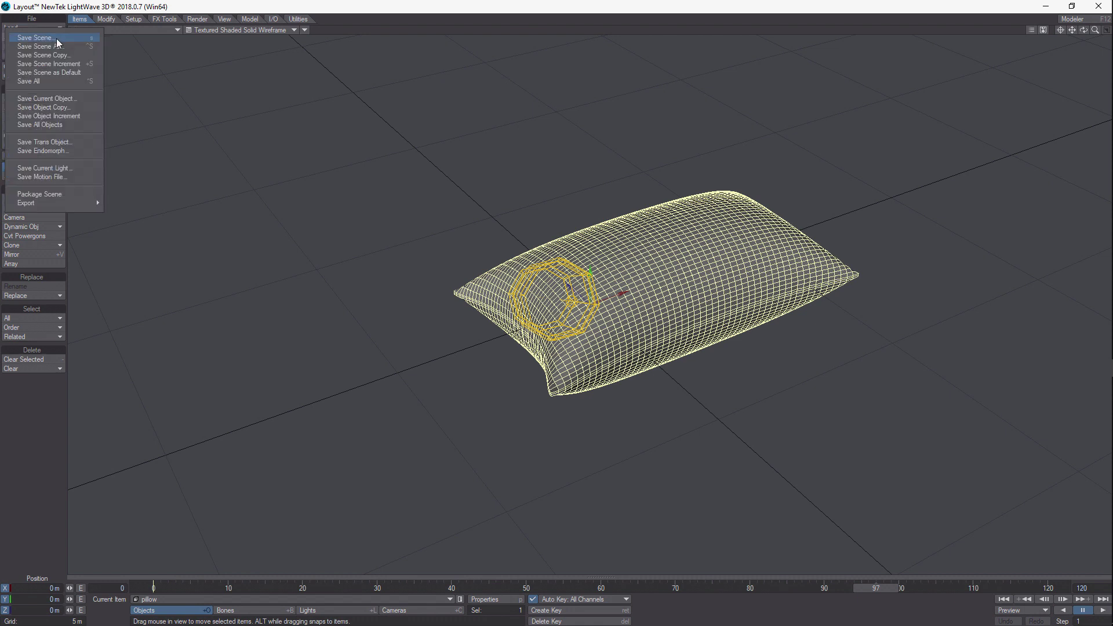
- Save the inflated shape to the Desktop as the transformed object 'pillow'
left_click(61, 144)
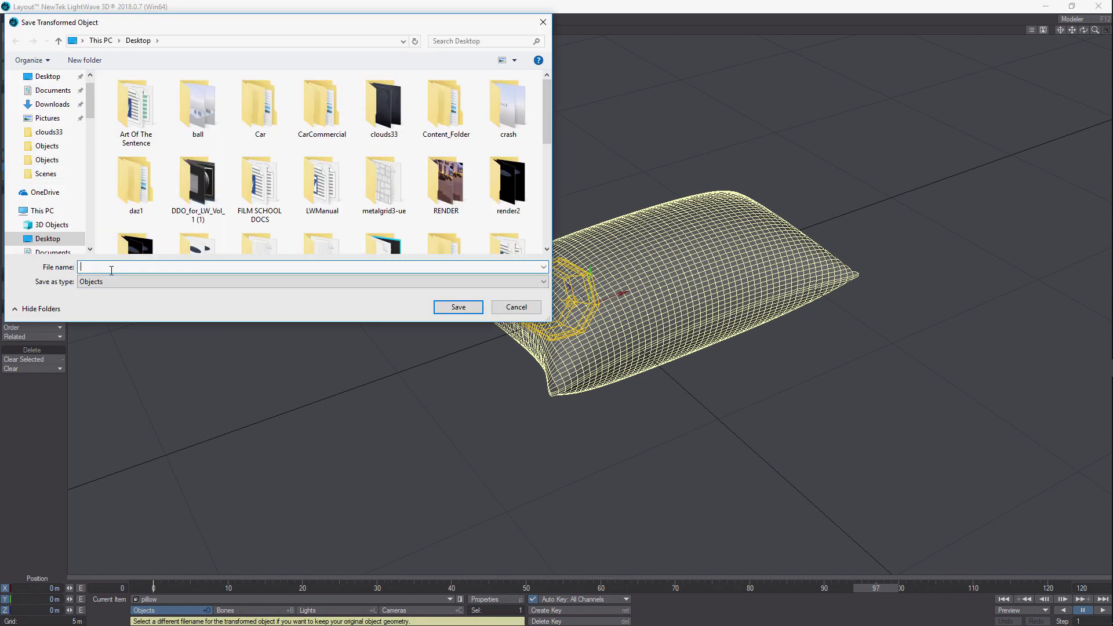
type("pillow1")
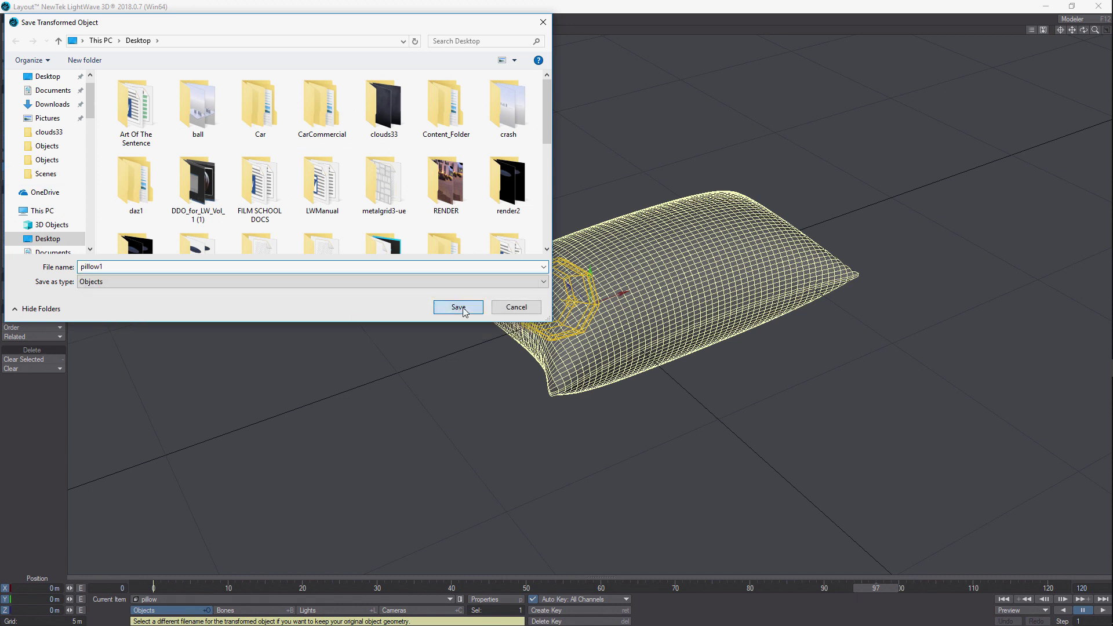
left_click(459, 308)
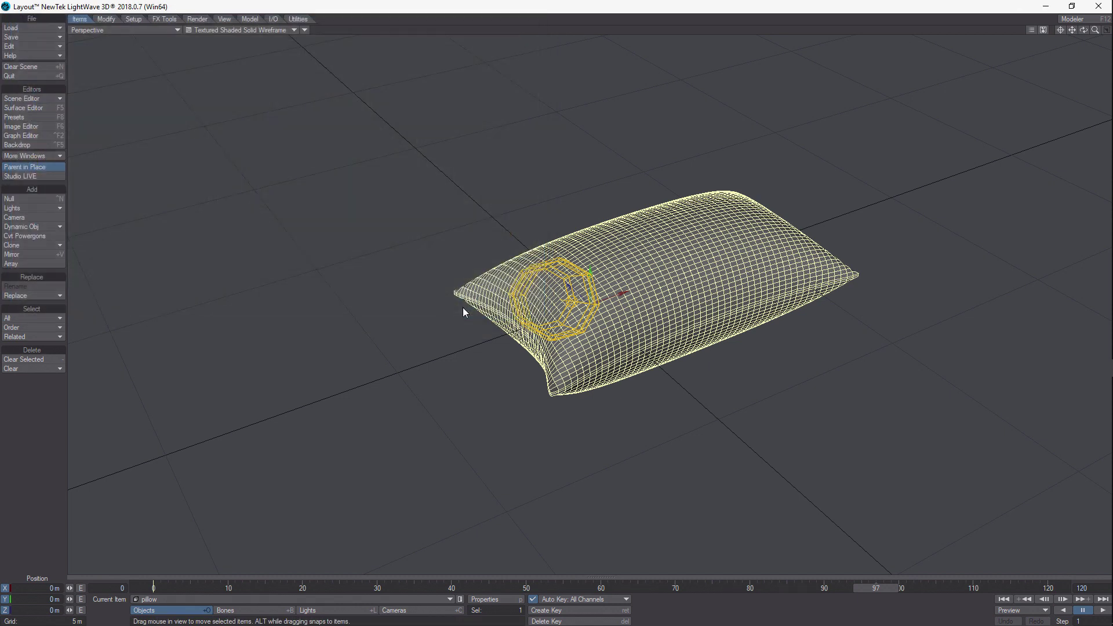
left_click(1074, 19)
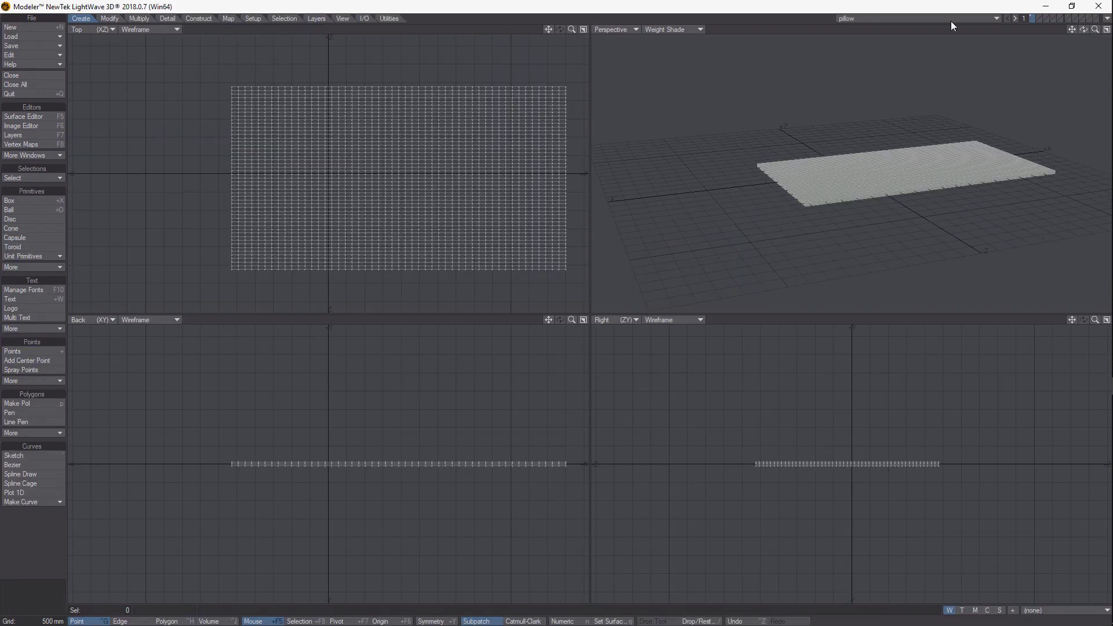
- Close all objects in Modeler and load pillow1.lwo from the Desktop
left_click(34, 84)
left_click(22, 38)
left_click(22, 38)
left_click_drag(547, 122, 545, 216)
left_click(193, 177)
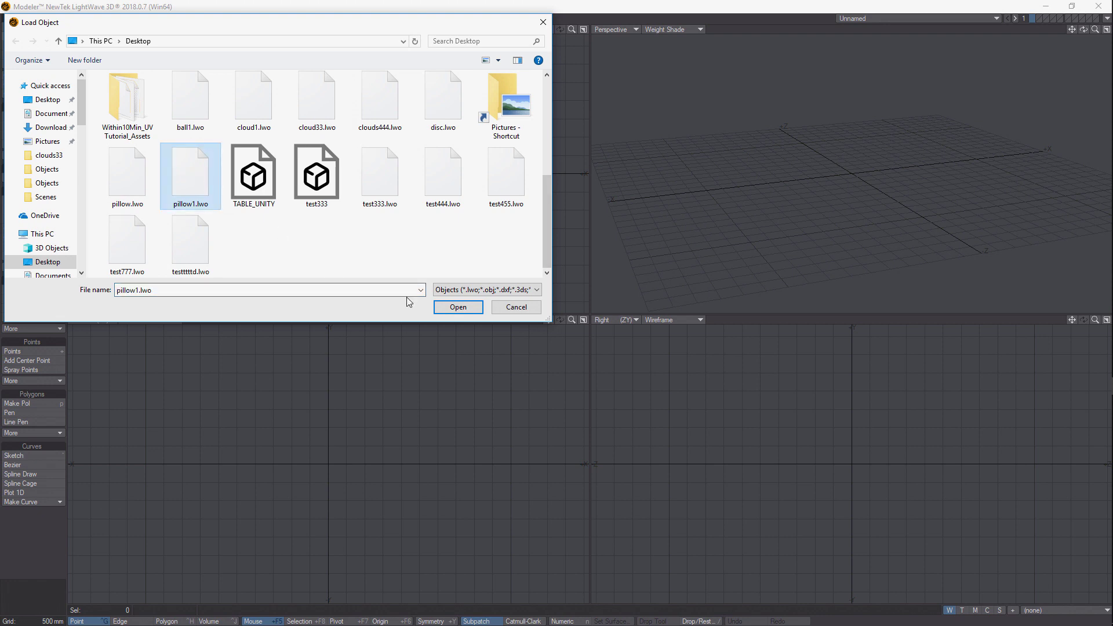
left_click(458, 306)
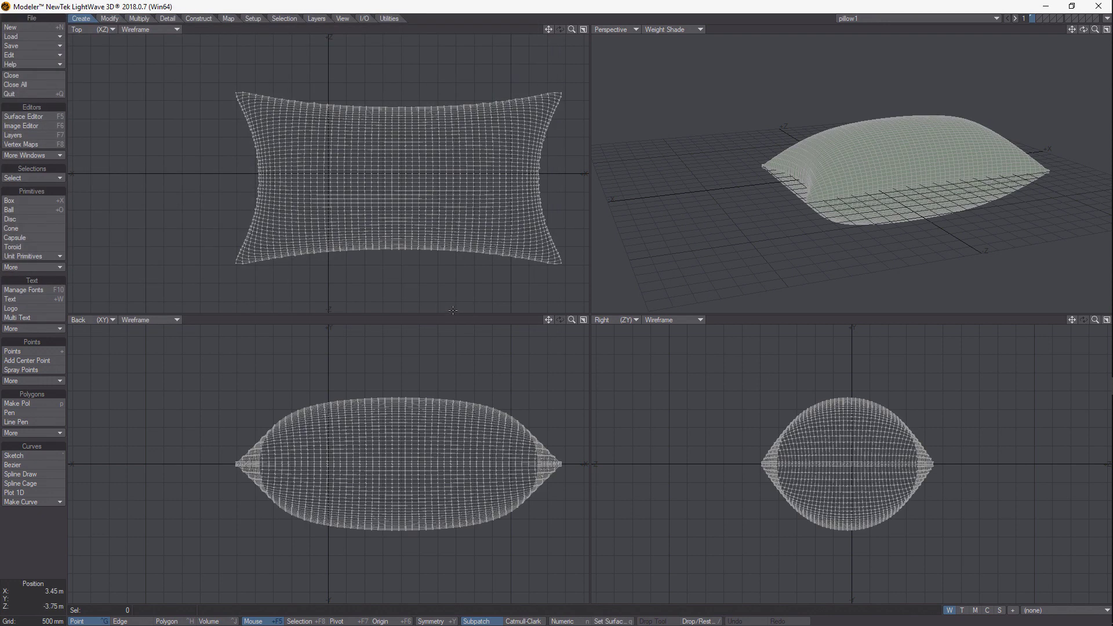